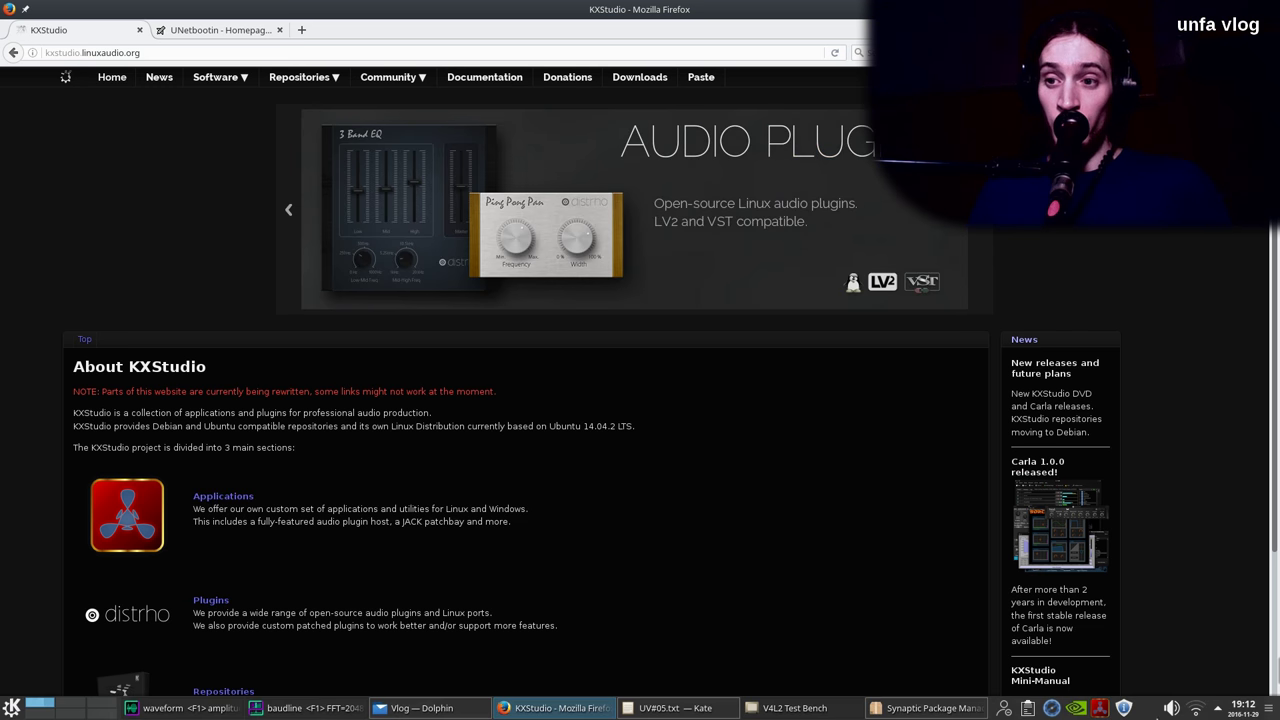
Bring up Carla's UV#05 session in Rack view and maximize it to fill the screen.
left_click(1158, 714)
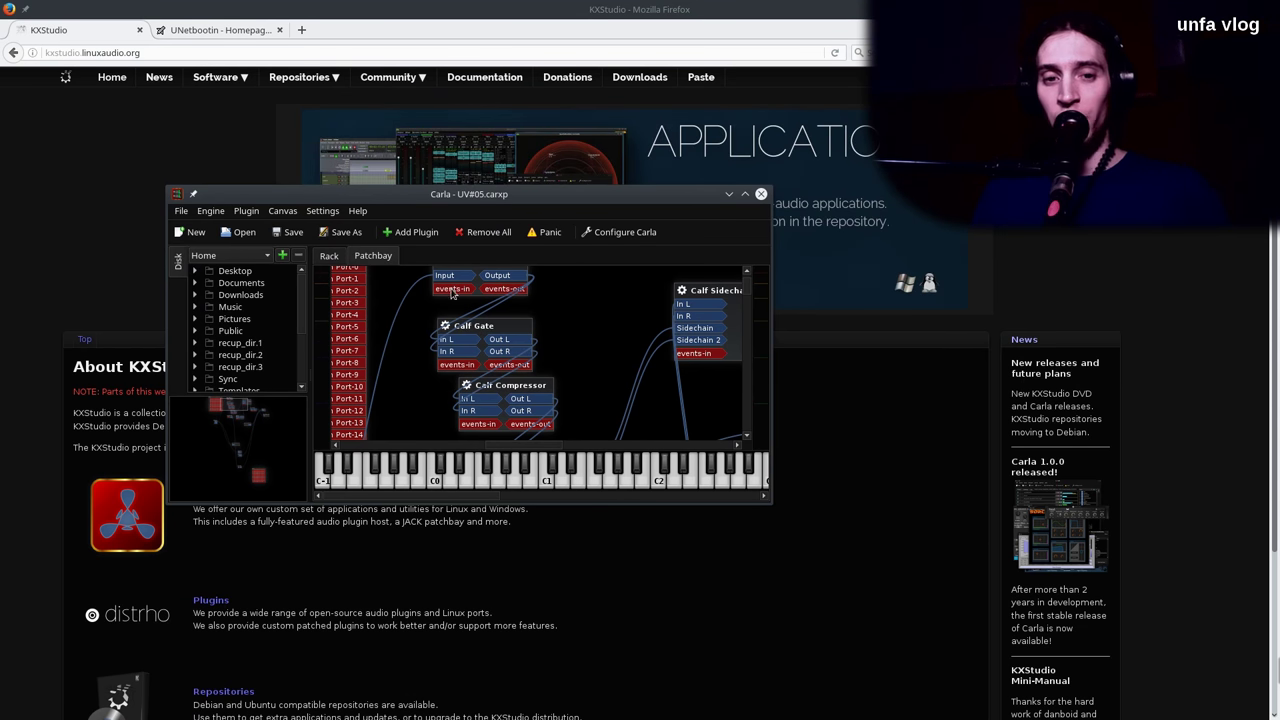
scroll(580, 378, "up", 1)
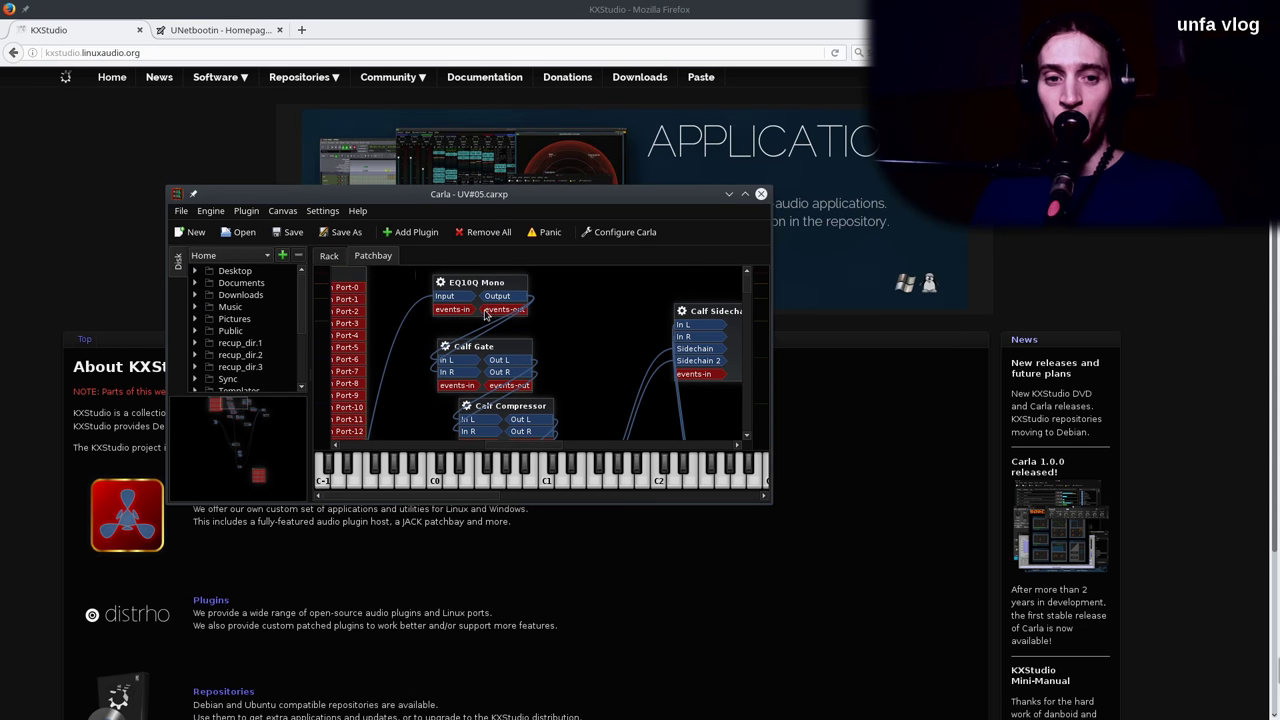
left_click(330, 256)
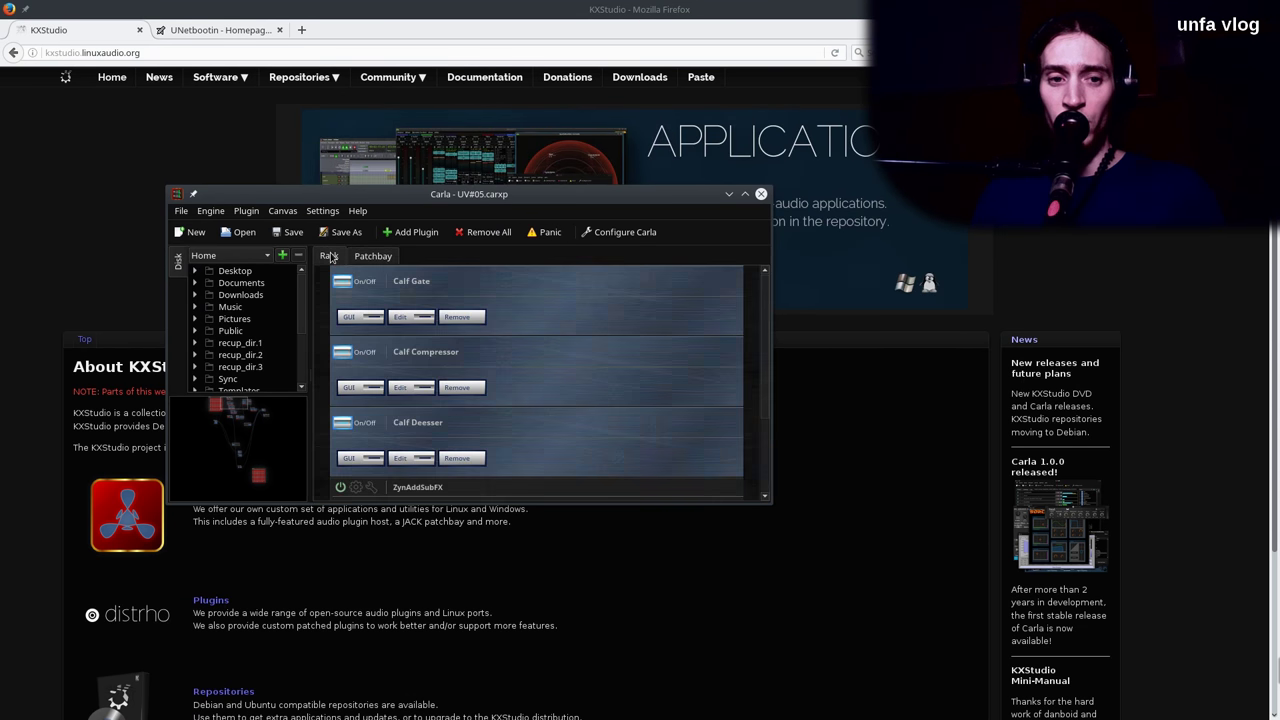
left_click(745, 194)
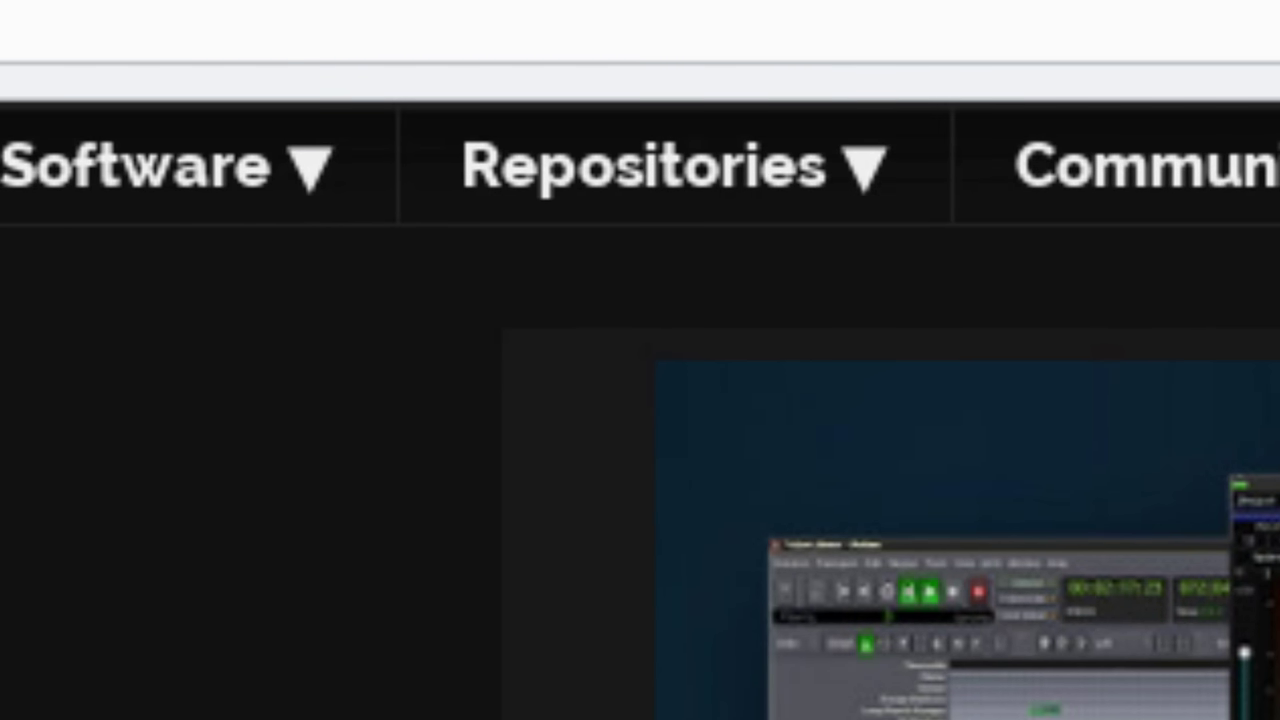
Open the KXStudio Repositories About page, then the Downloads page with the Live-DVD releases.
left_click(680, 189)
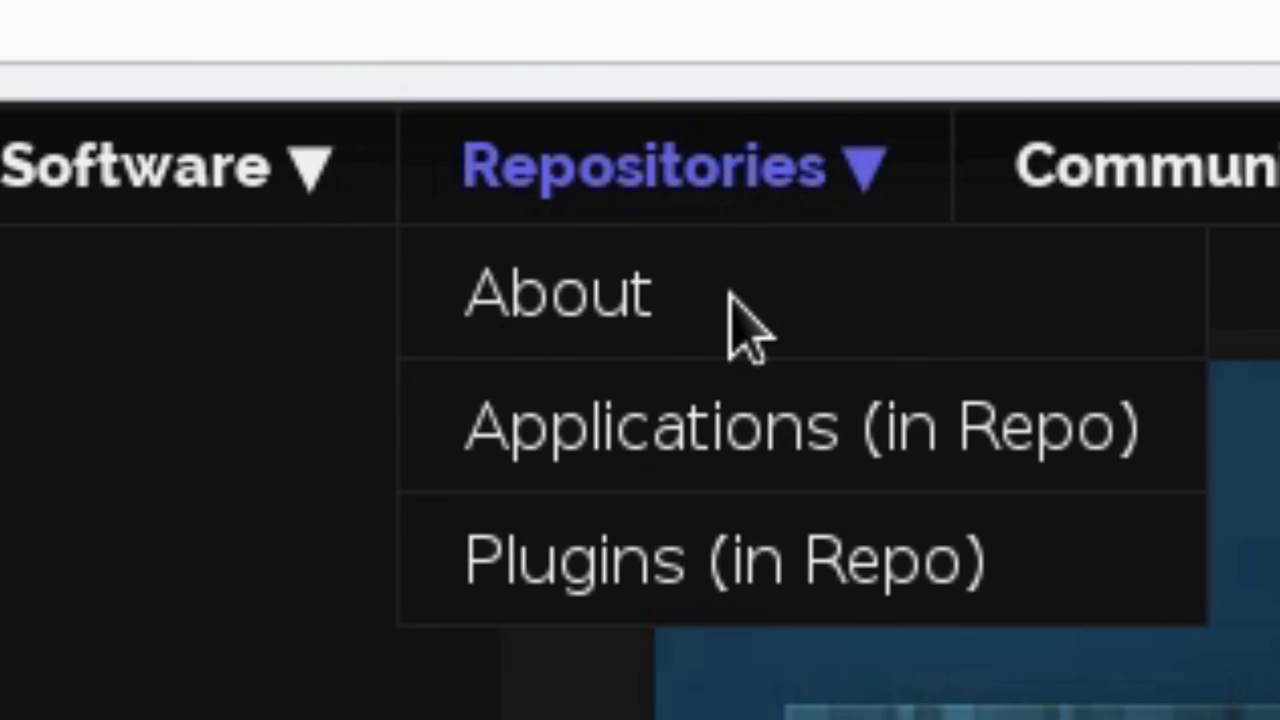
left_click(614, 288)
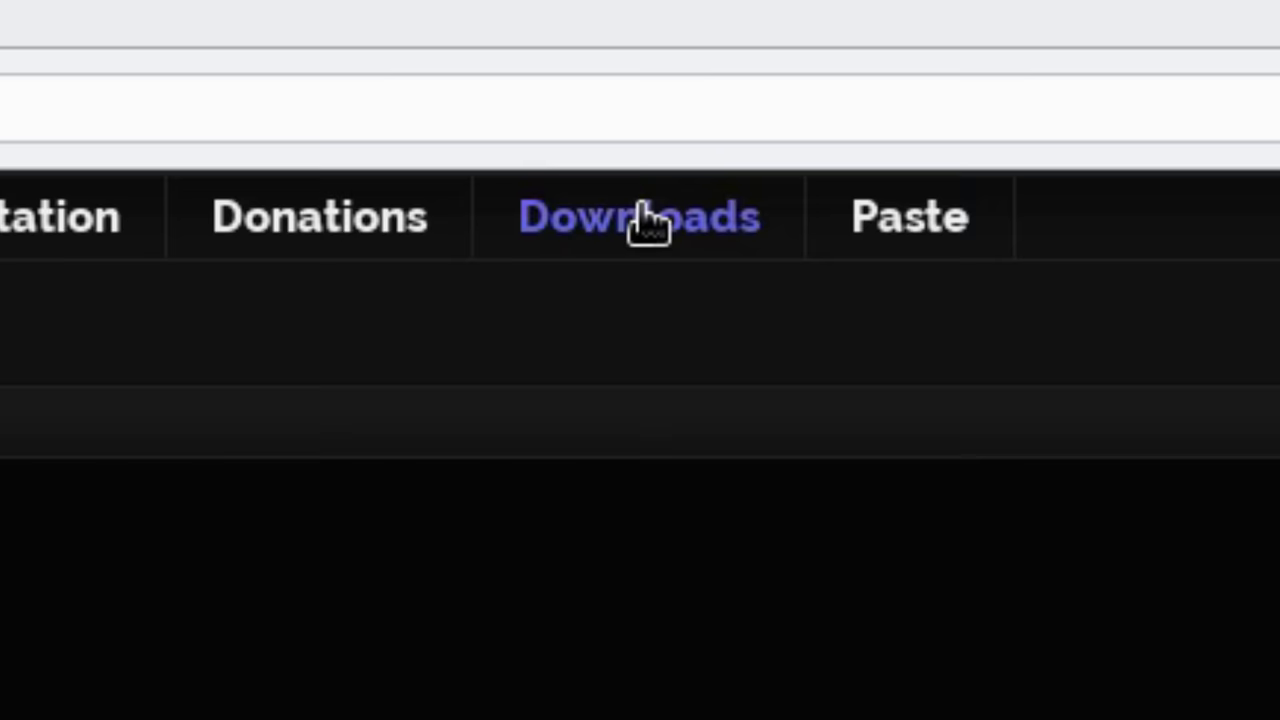
left_click(648, 220)
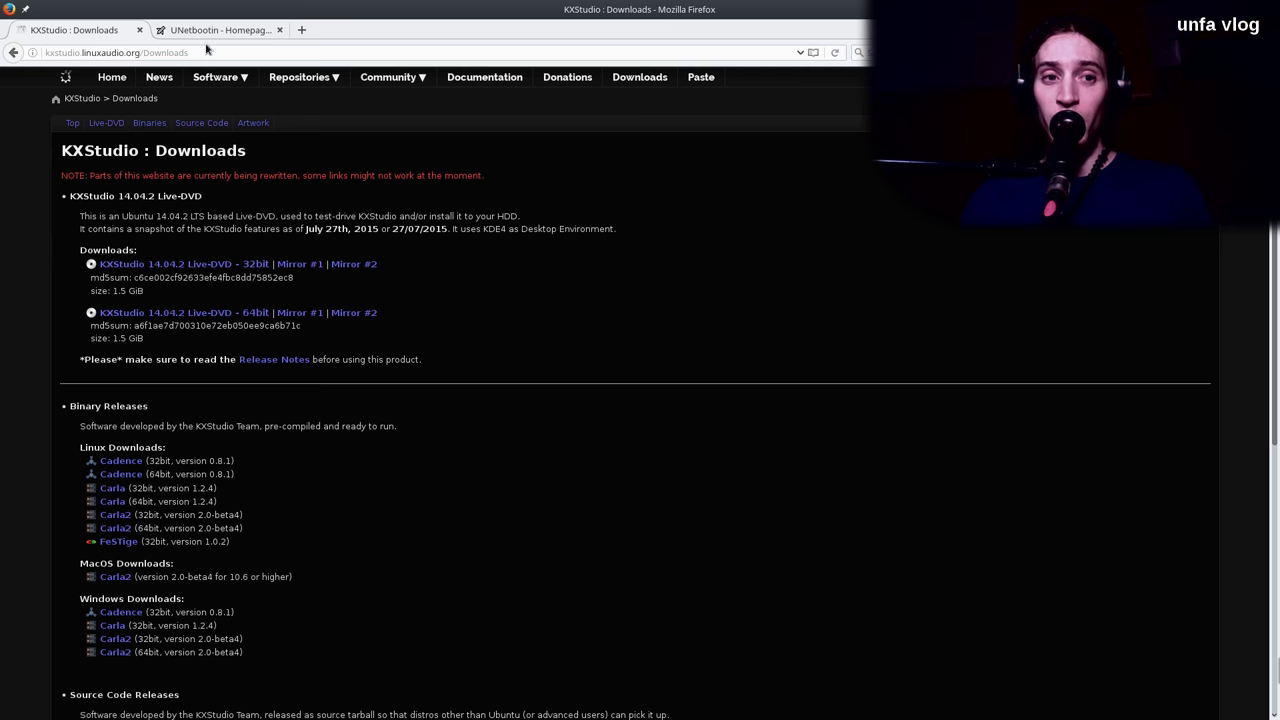
Switch to the UNetbootin homepage tab and scroll through its Live USB content.
left_click(218, 30)
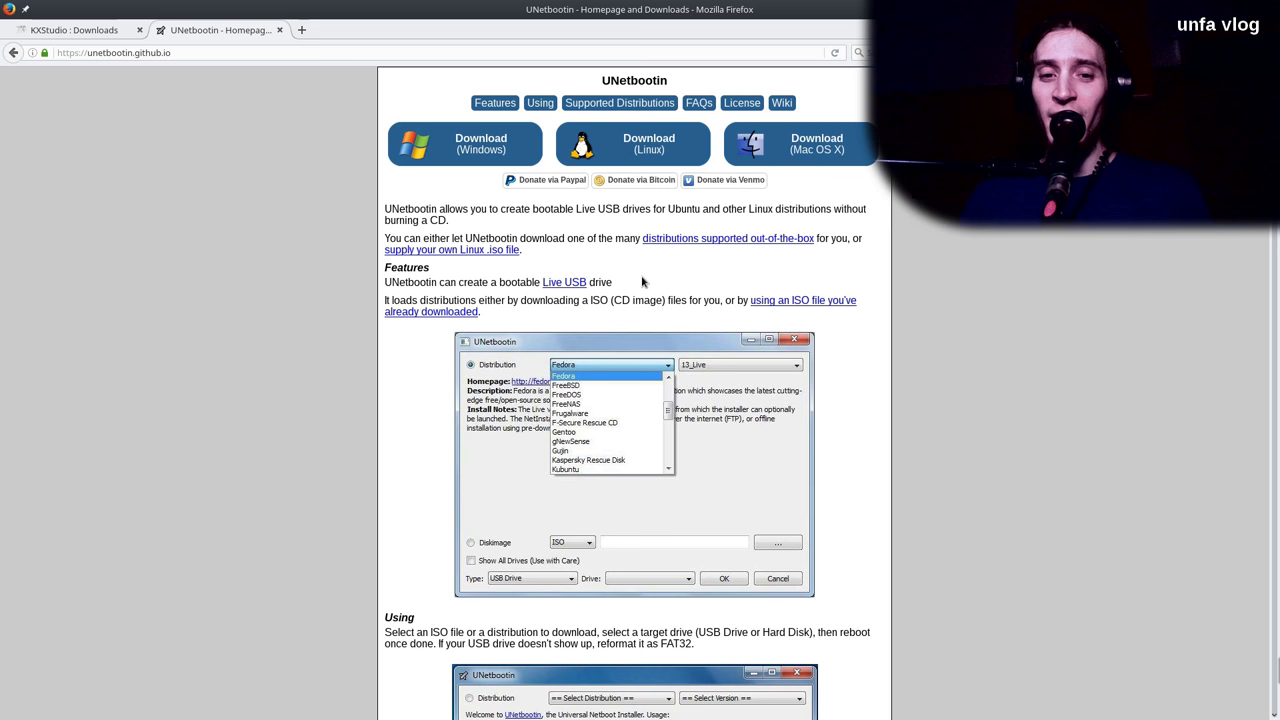
scroll(643, 276, "down", 2)
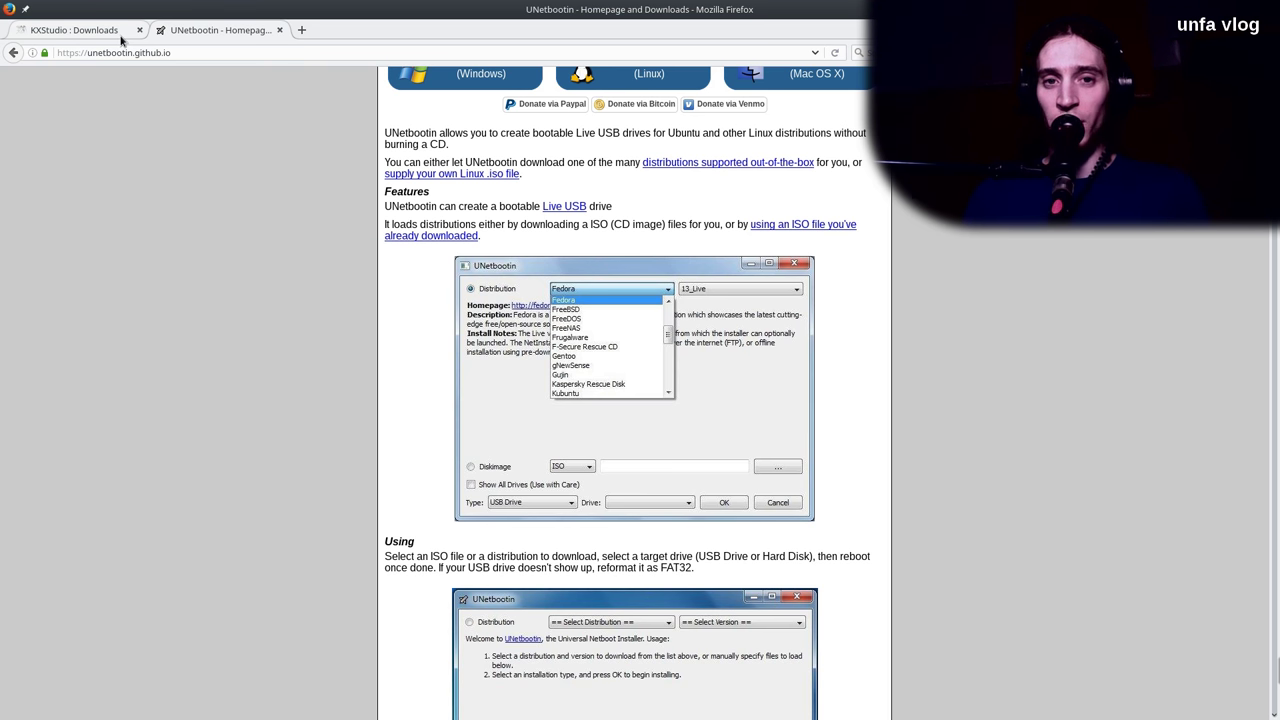
scroll(287, 286, "up", 1)
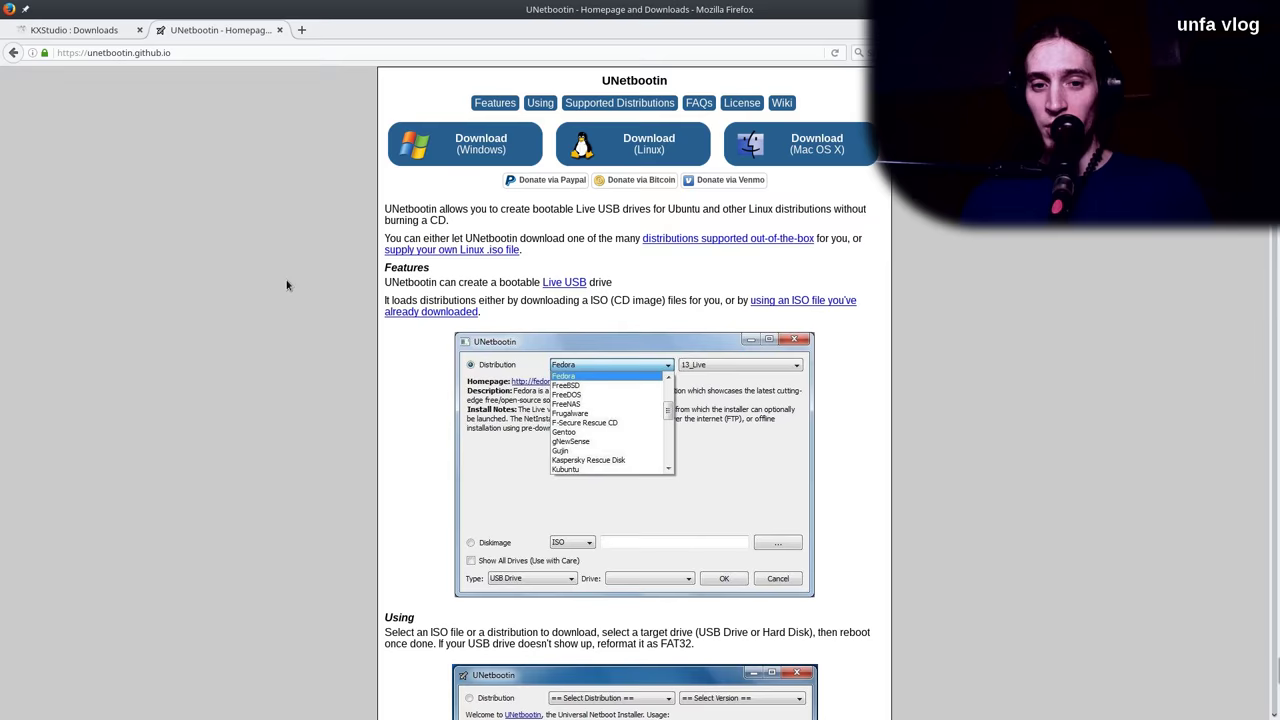
scroll(287, 286, "down", 10)
scroll(288, 268, "up", 10)
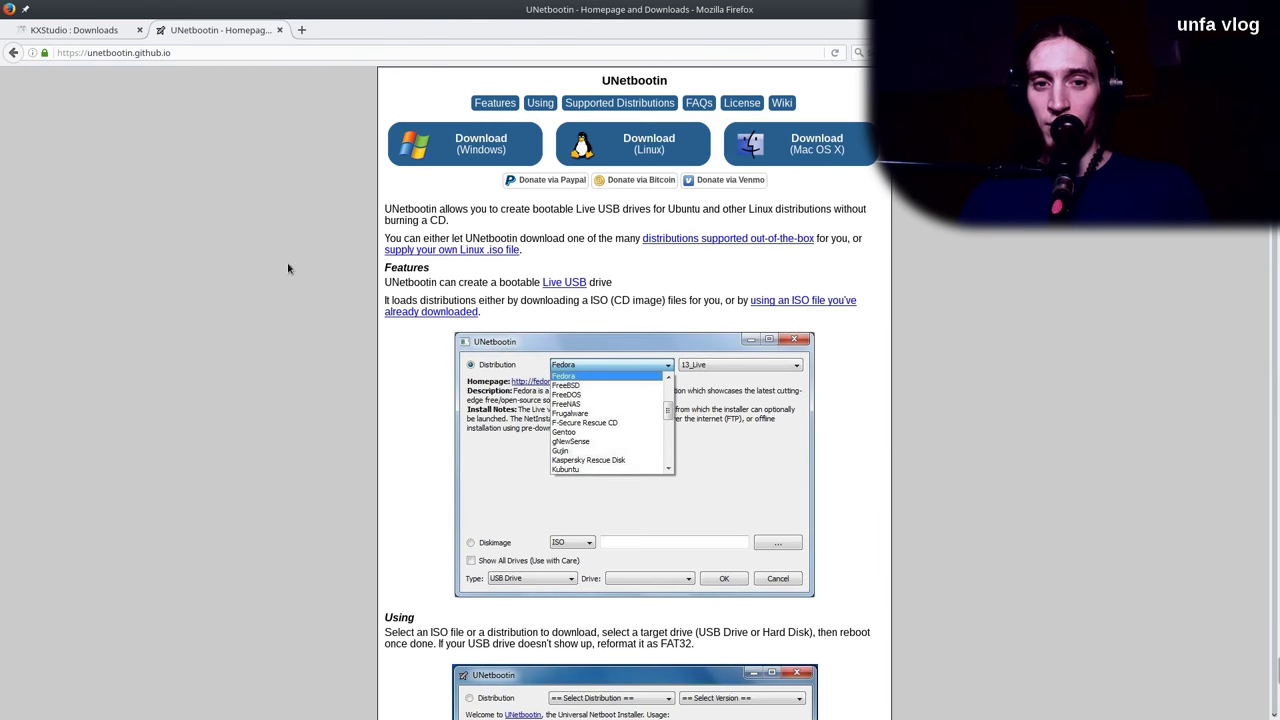
Open the KXStudio Repositories About page, scroll its Debian/Ubuntu instructions, then switch to Synaptic.
left_click(104, 34)
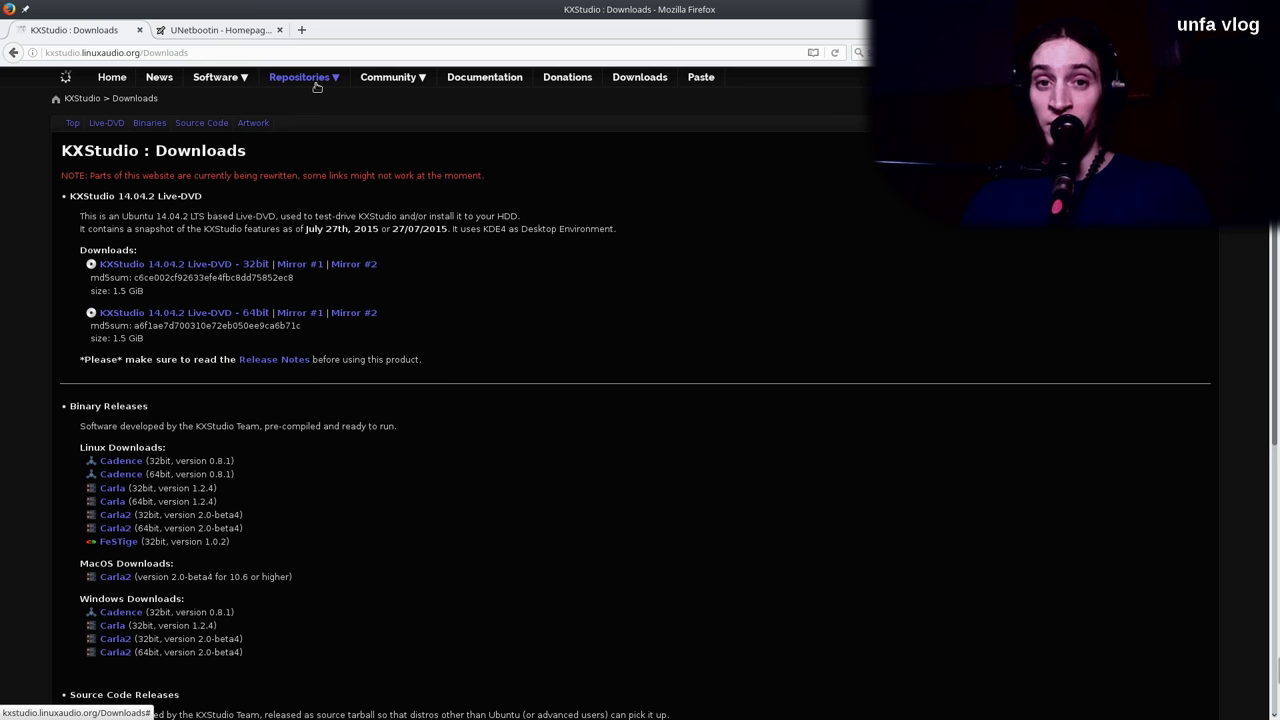
left_click(314, 80)
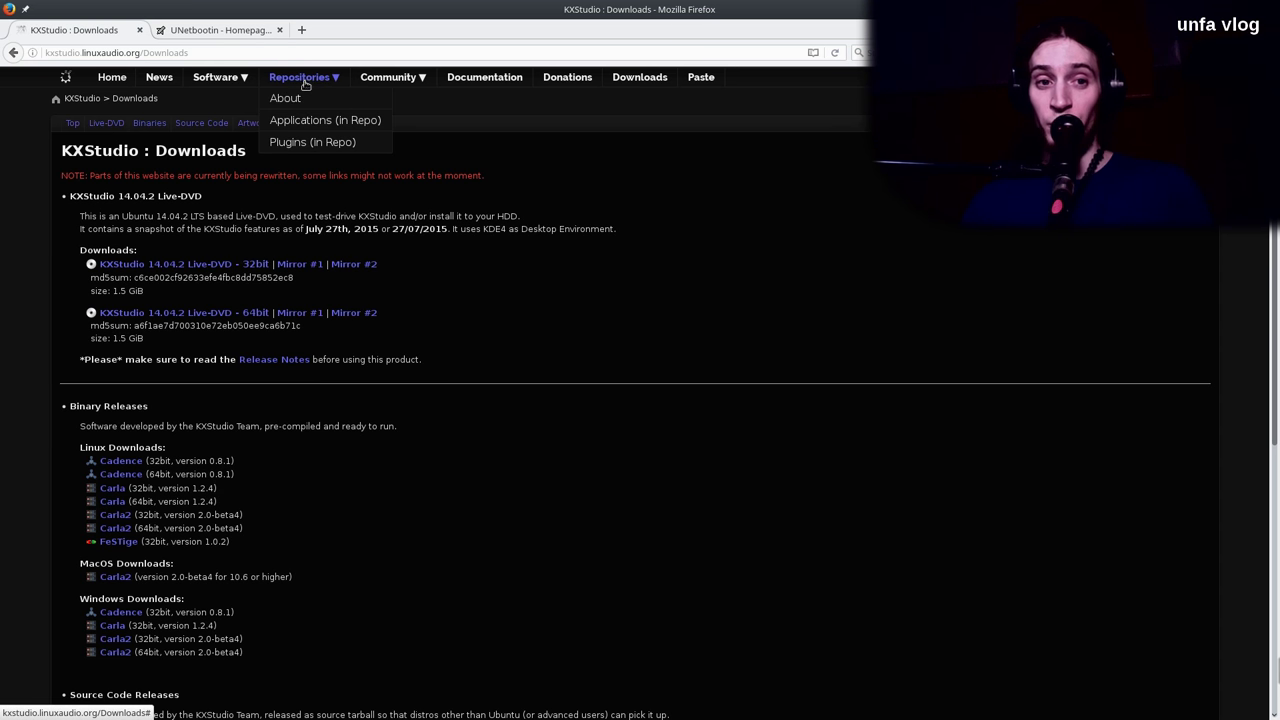
left_click(282, 99)
scroll(266, 312, "down", 2)
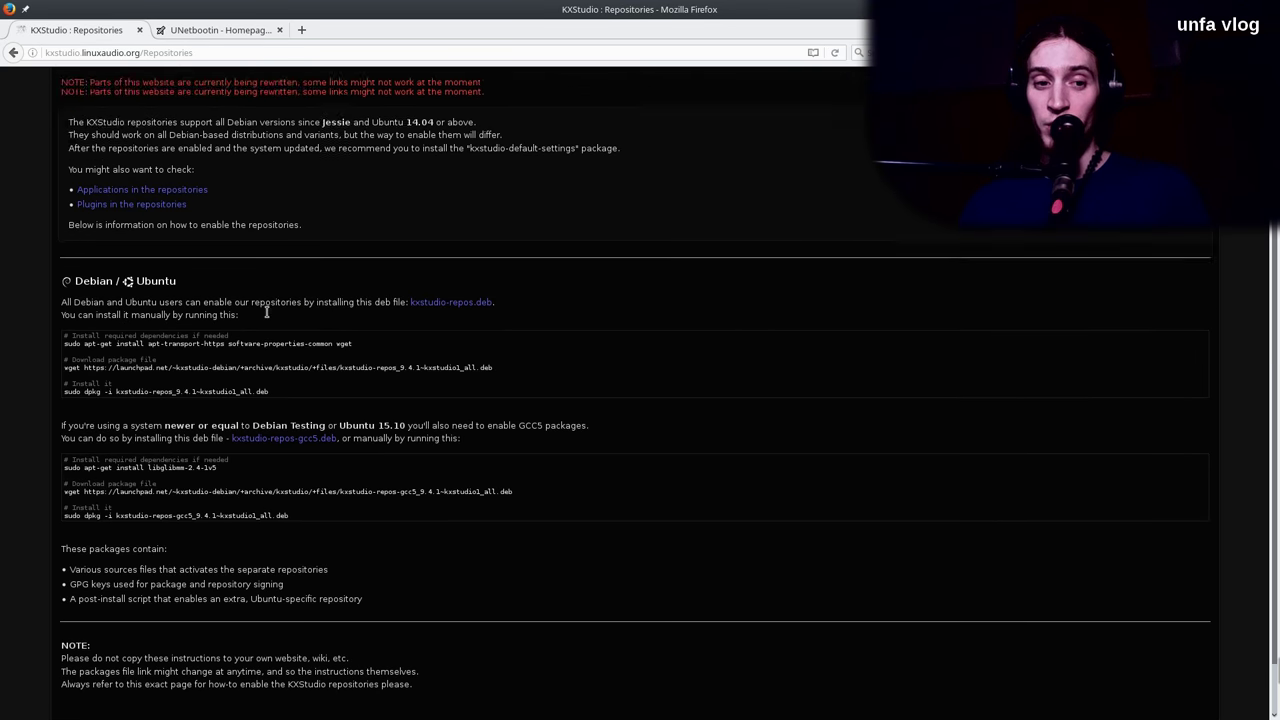
scroll(266, 312, "down", 1)
key("alt+Tab")
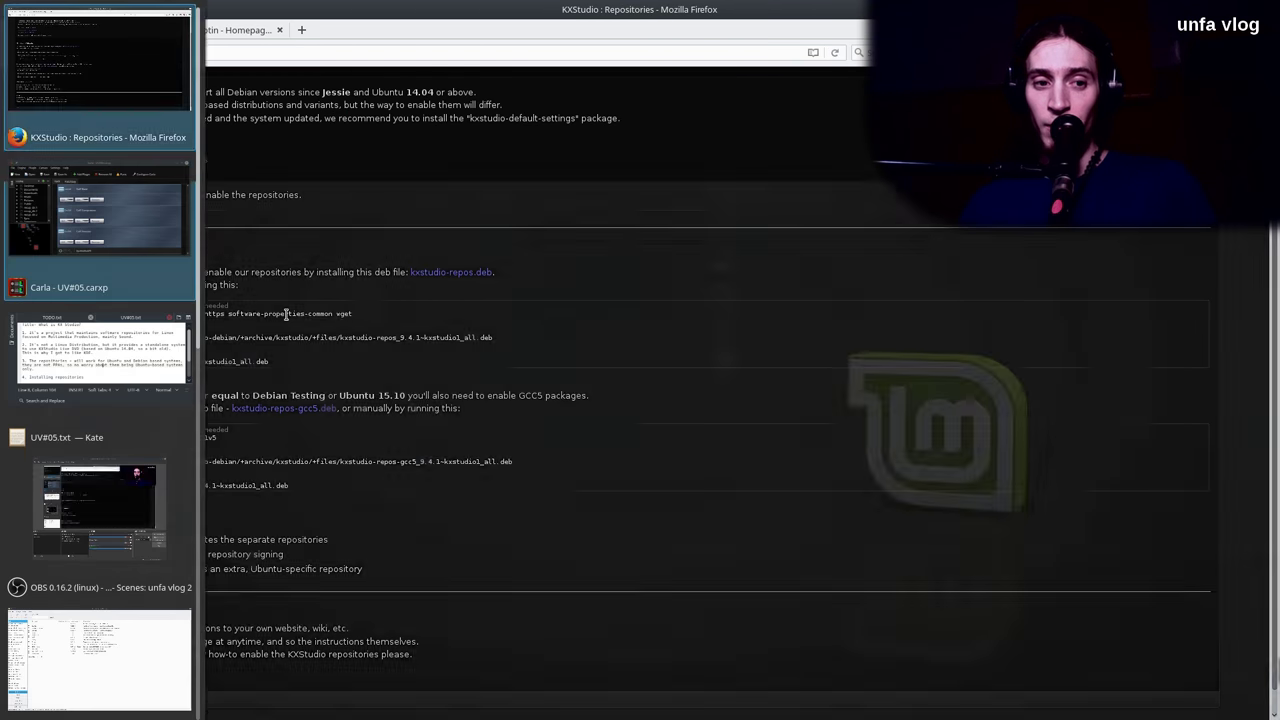
key("alt+Tab")
key("alt+Tab")
key("alt+Tab")
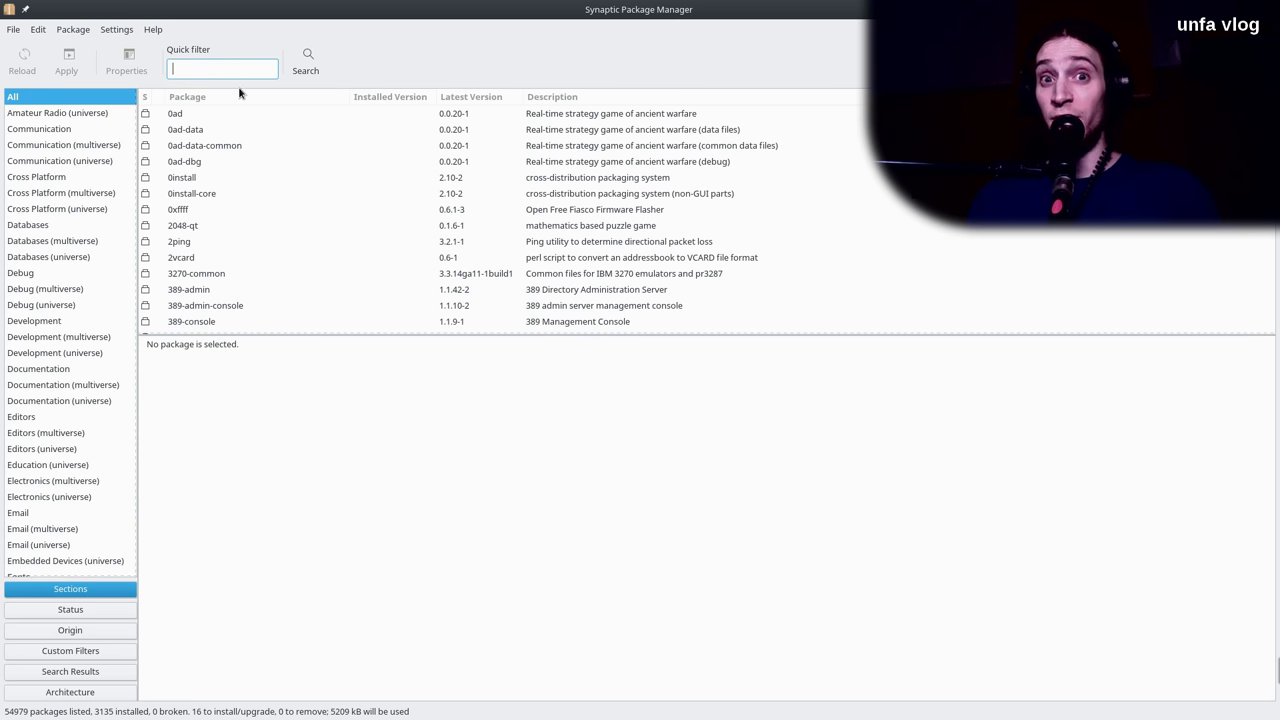
Quick-filter Synaptic's package list with 'kxstudio-meta-audio' to show the eight audio meta-packages.
type("kxst")
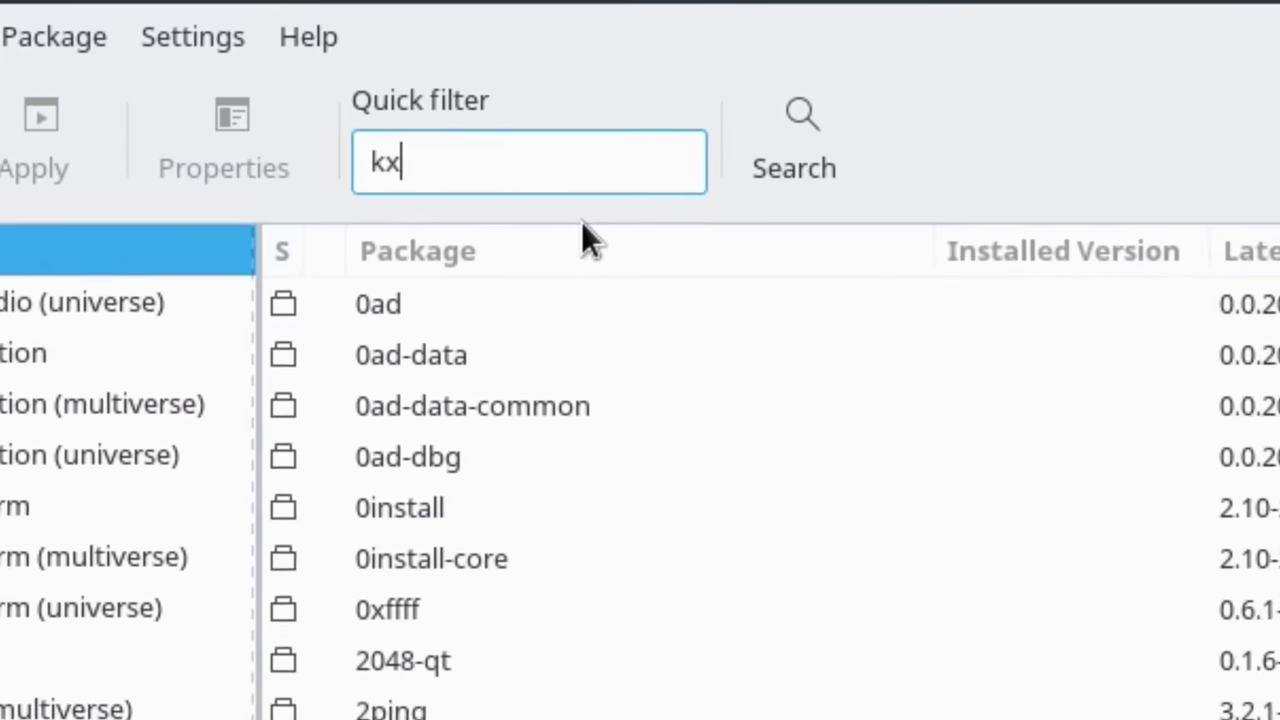
type("udio-m")
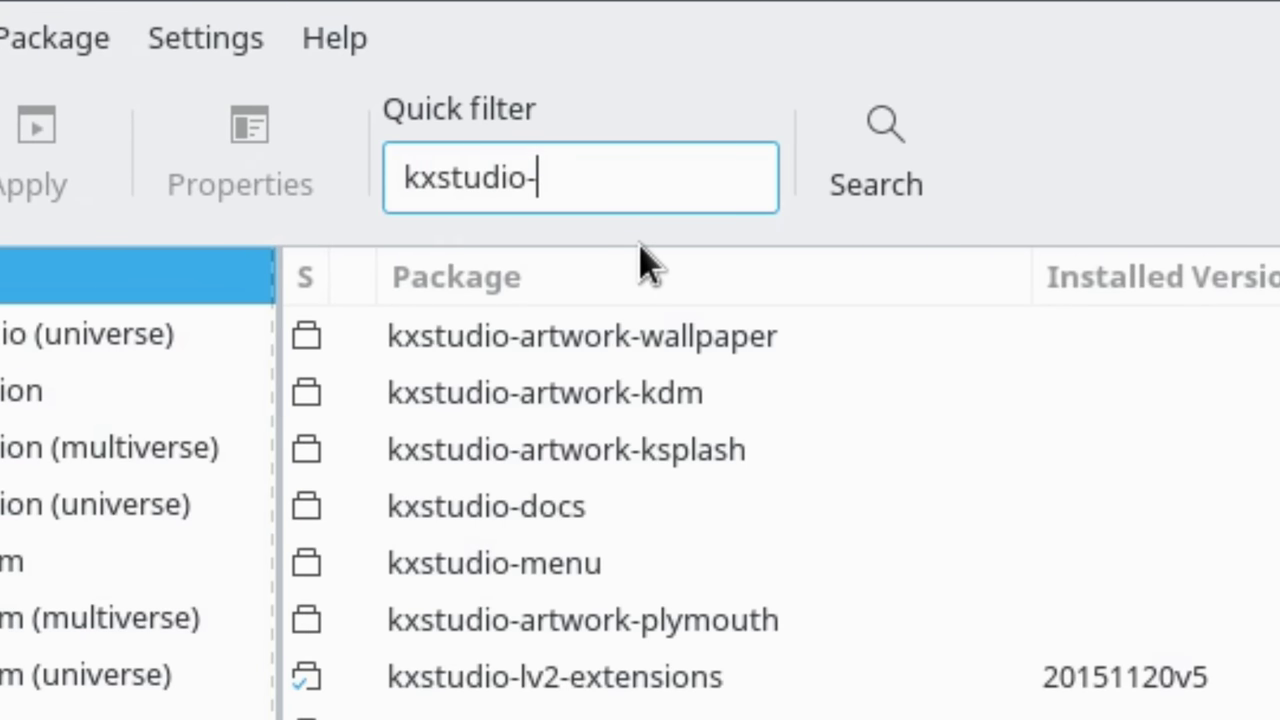
type("eta")
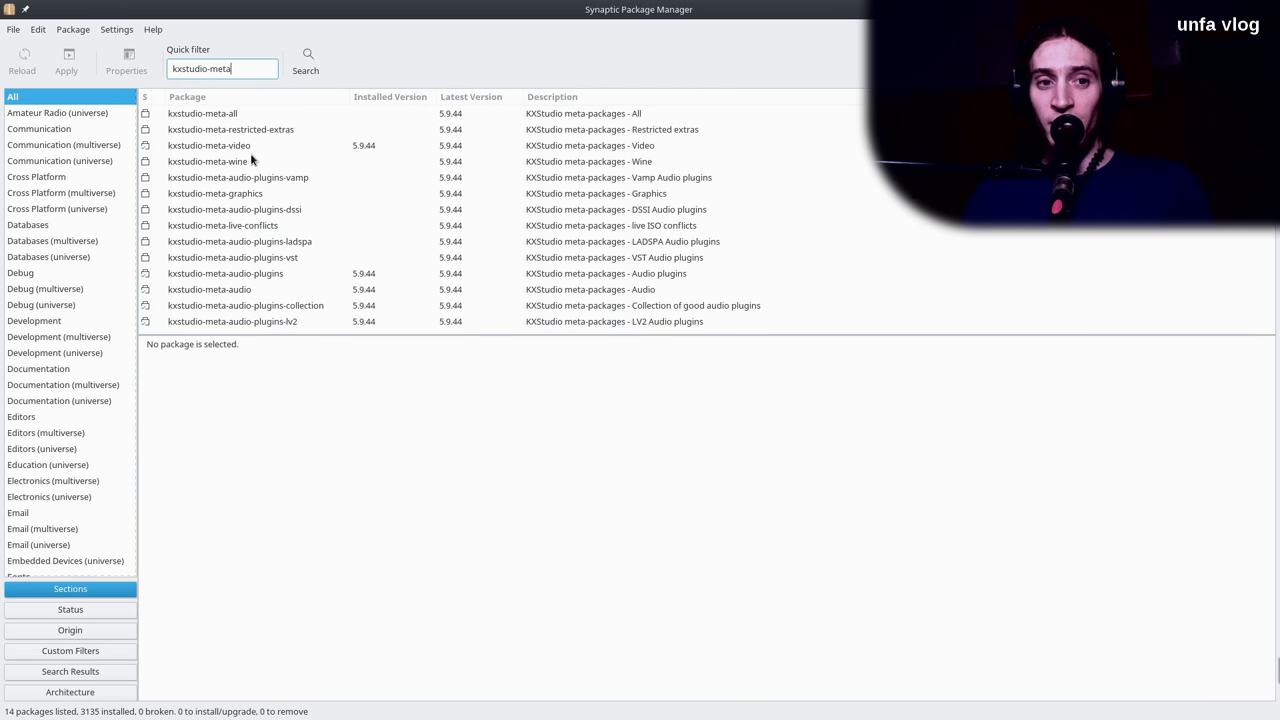
type("-audio")
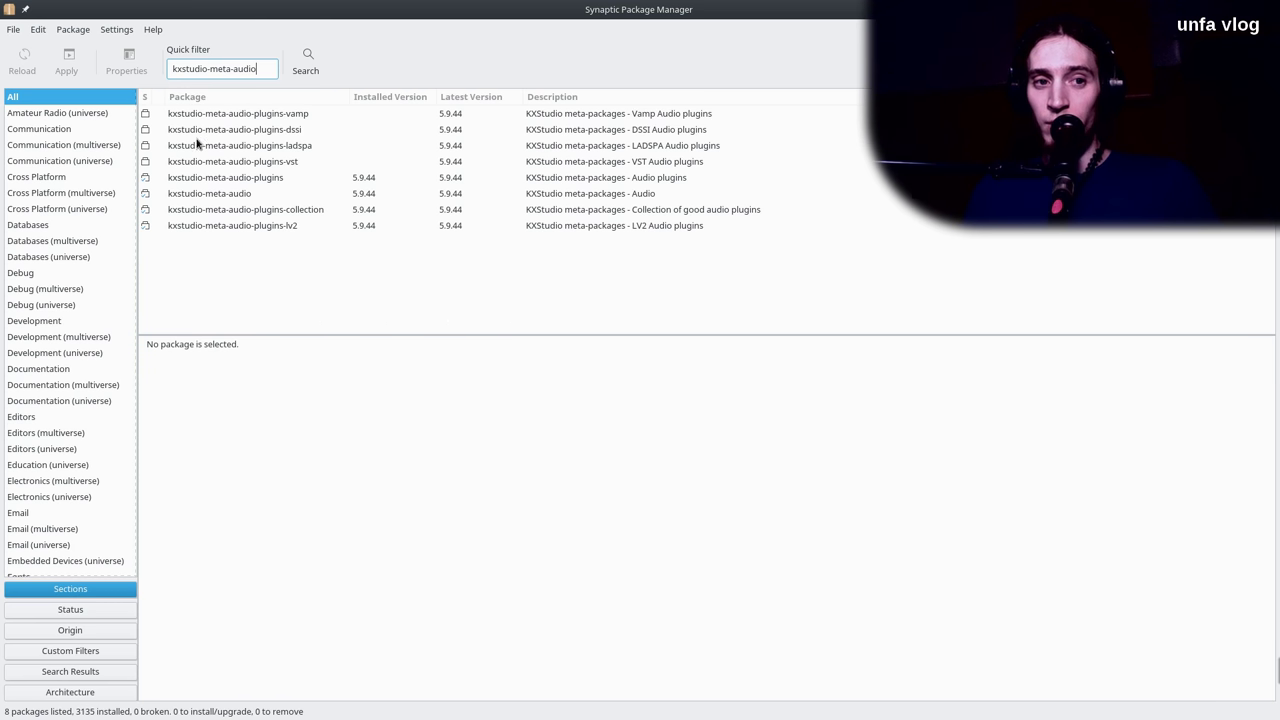
Review the kxstudio-meta-audio package's dependencies in its Properties window.
right_click(237, 197)
left_click(326, 312)
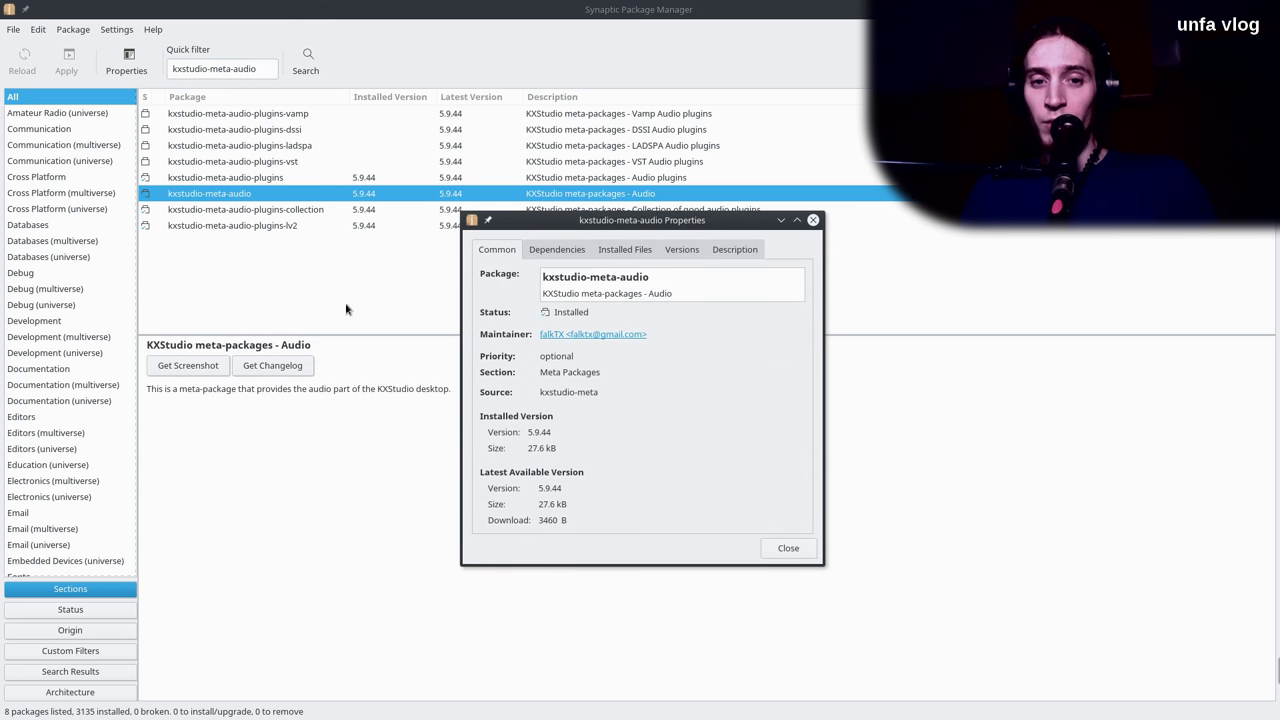
left_click(557, 249)
key("Escape")
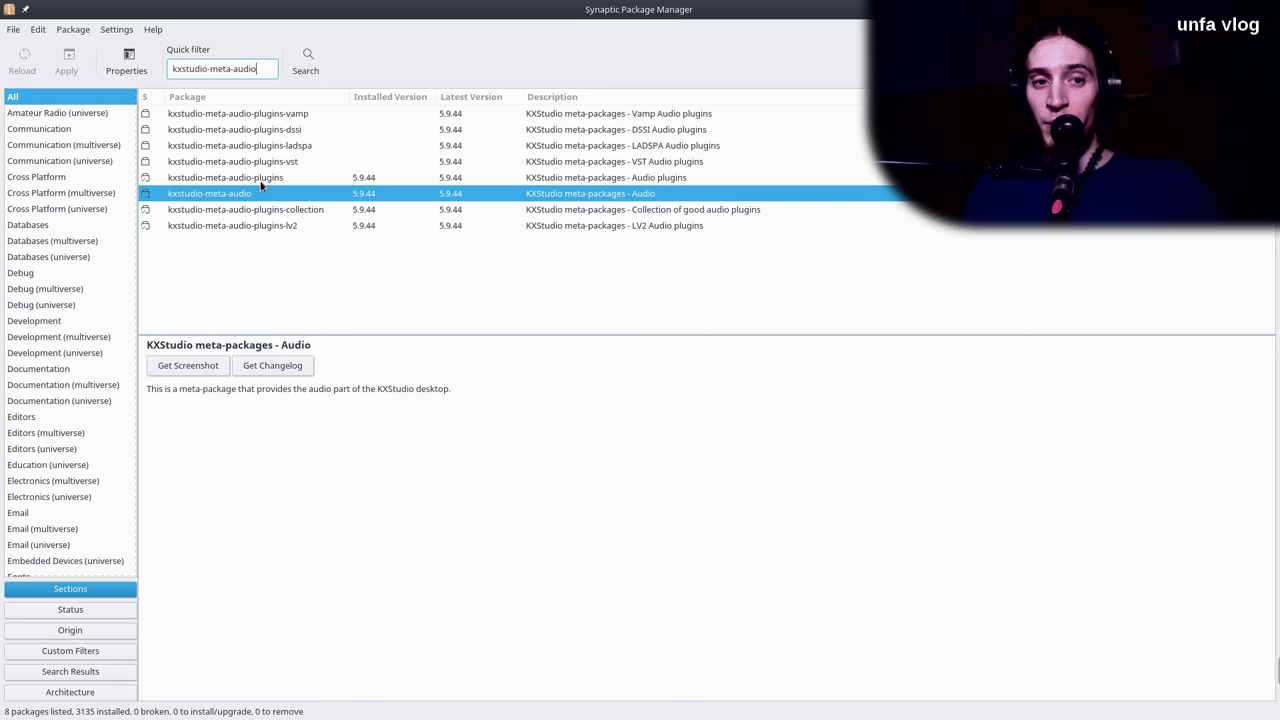
Review dependencies of kxstudio-meta-audio-plugins and kxstudio-meta-audio-plugins-collection.
right_click(262, 185)
left_click(303, 290)
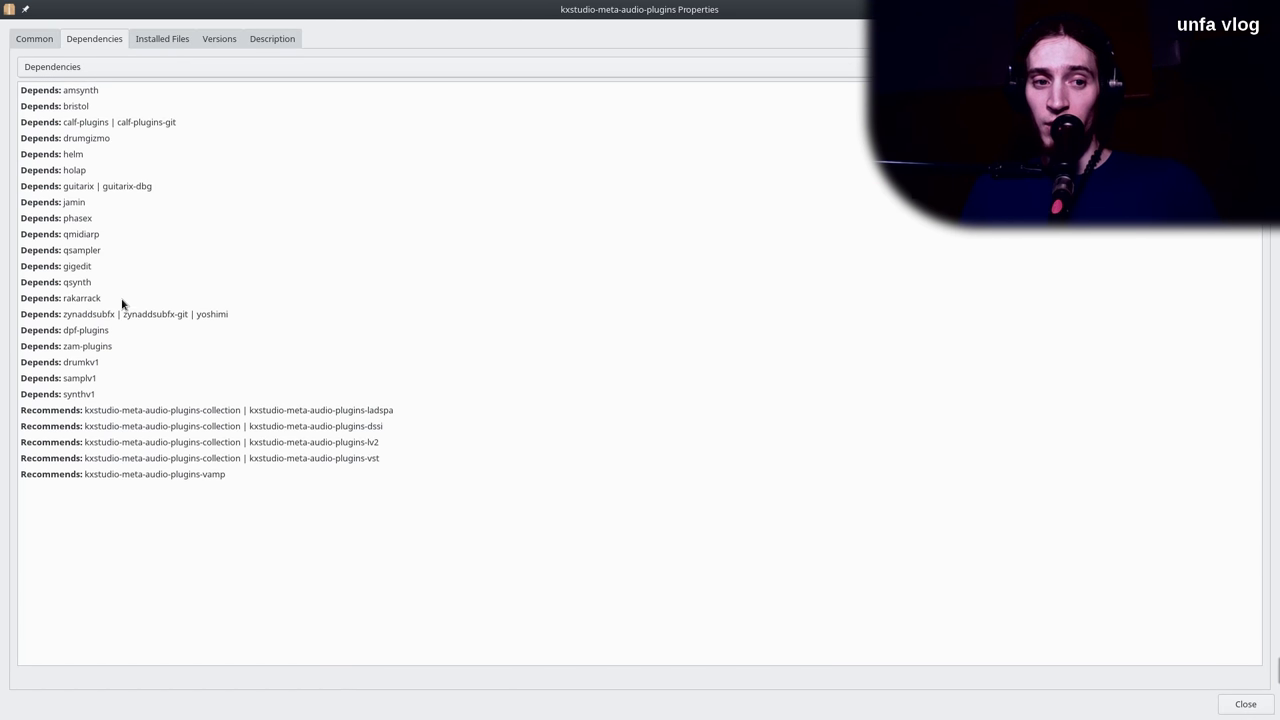
left_click(1245, 704)
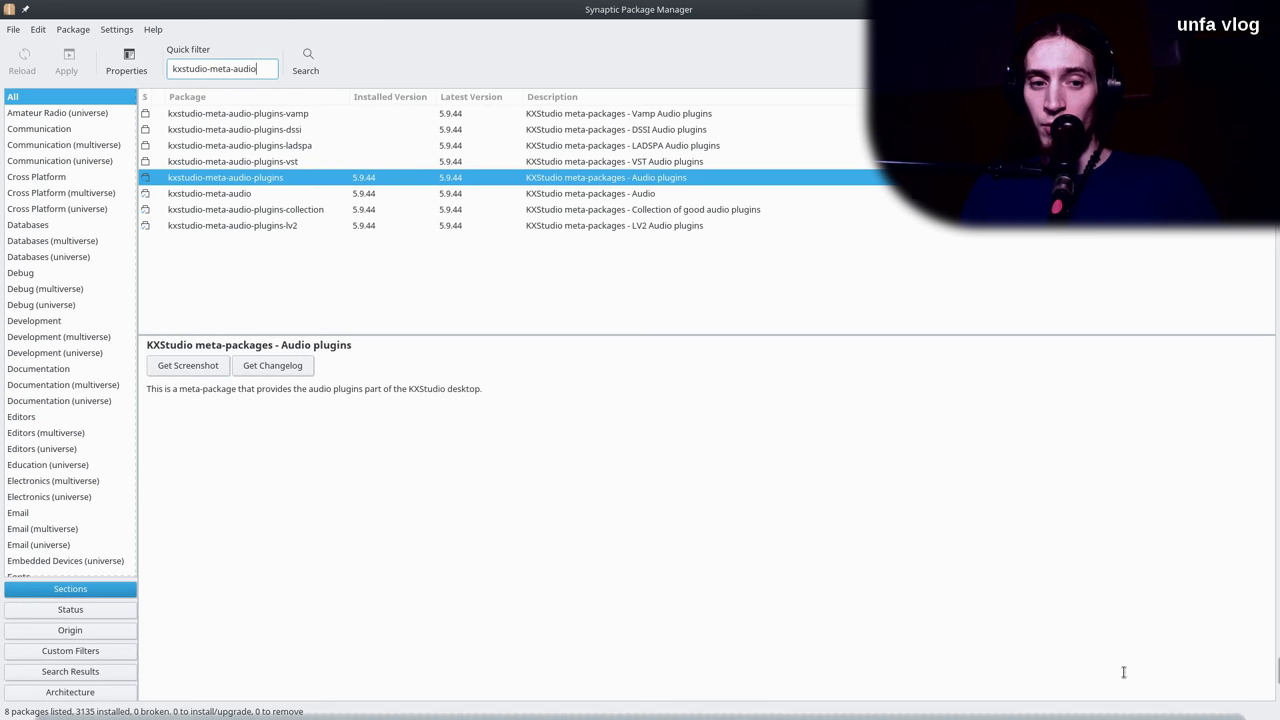
left_click(309, 208)
right_click(308, 212)
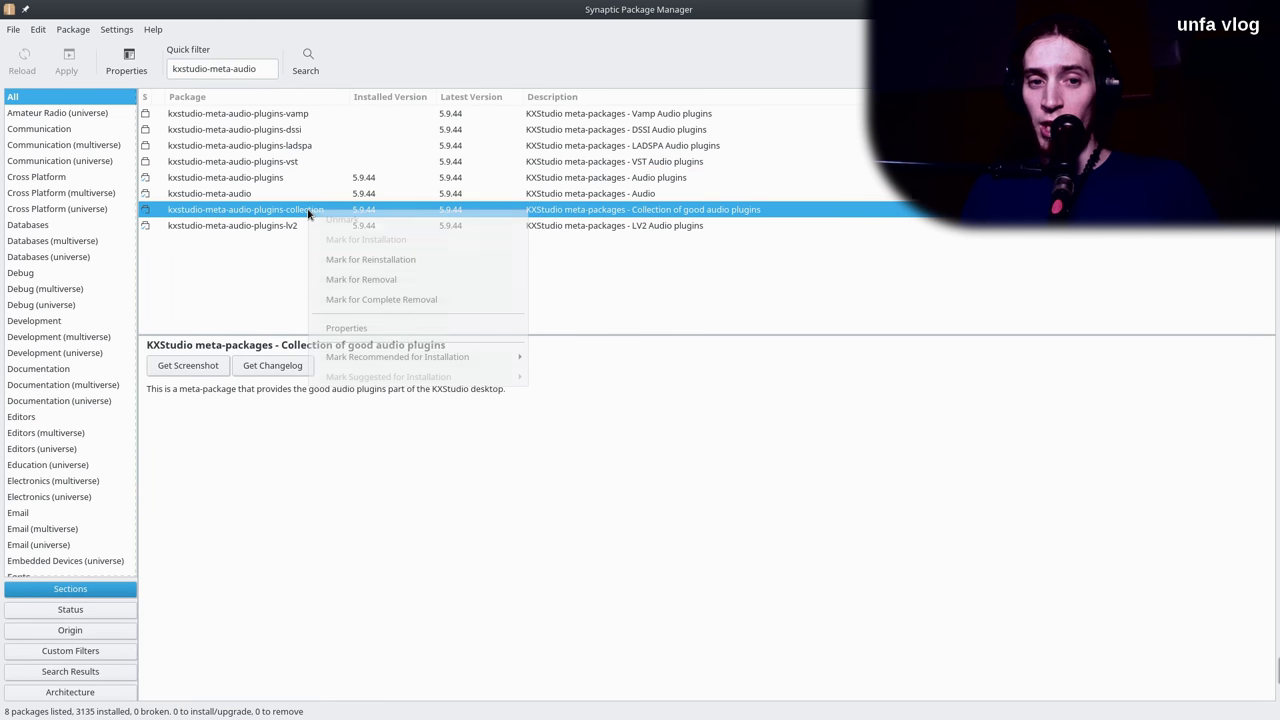
left_click(345, 327)
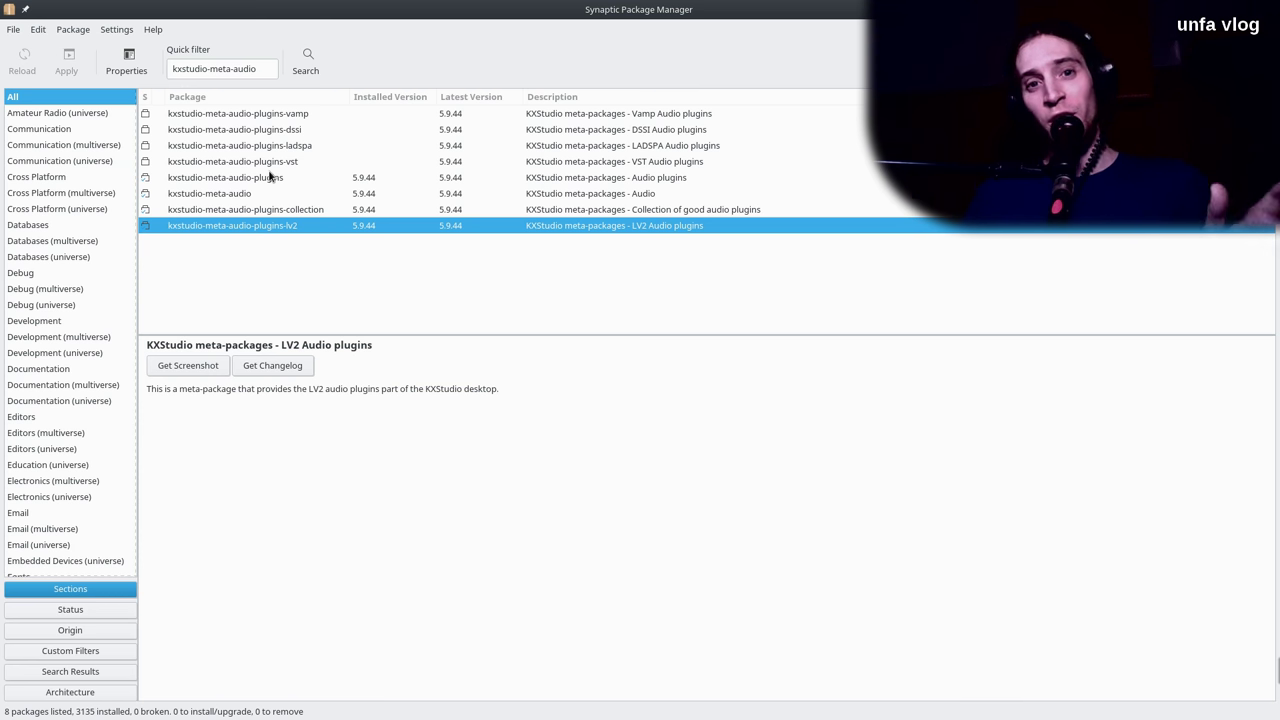
Change the quick filter to 'kxstudio-desktop' to list its four packages and restore the window size.
triple_click(212, 65)
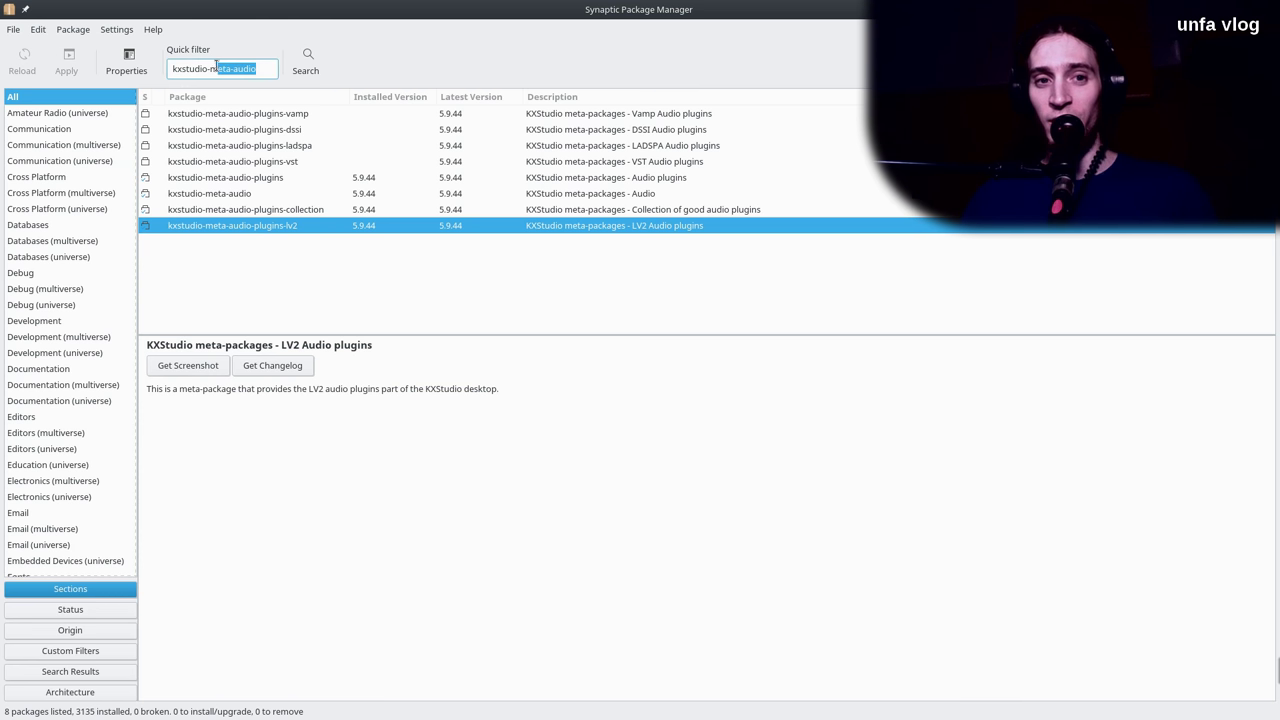
left_click_drag(211, 66, 219, 96)
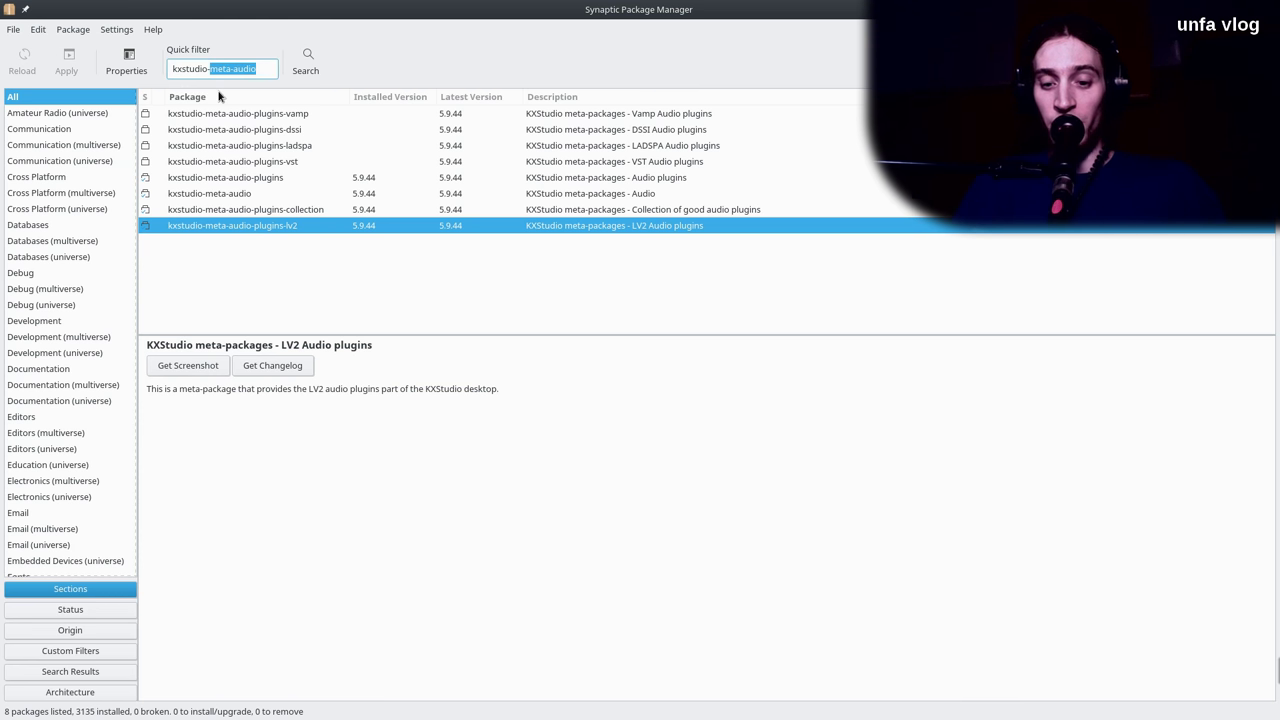
key("BackSpace")
key("BackSpace")
key("BackSpace")
key("BackSpace")
key("BackSpace")
key("BackSpace")
key("BackSpace")
key("BackSpace")
key("BackSpace")
key("BackSpace")
type("kxst")
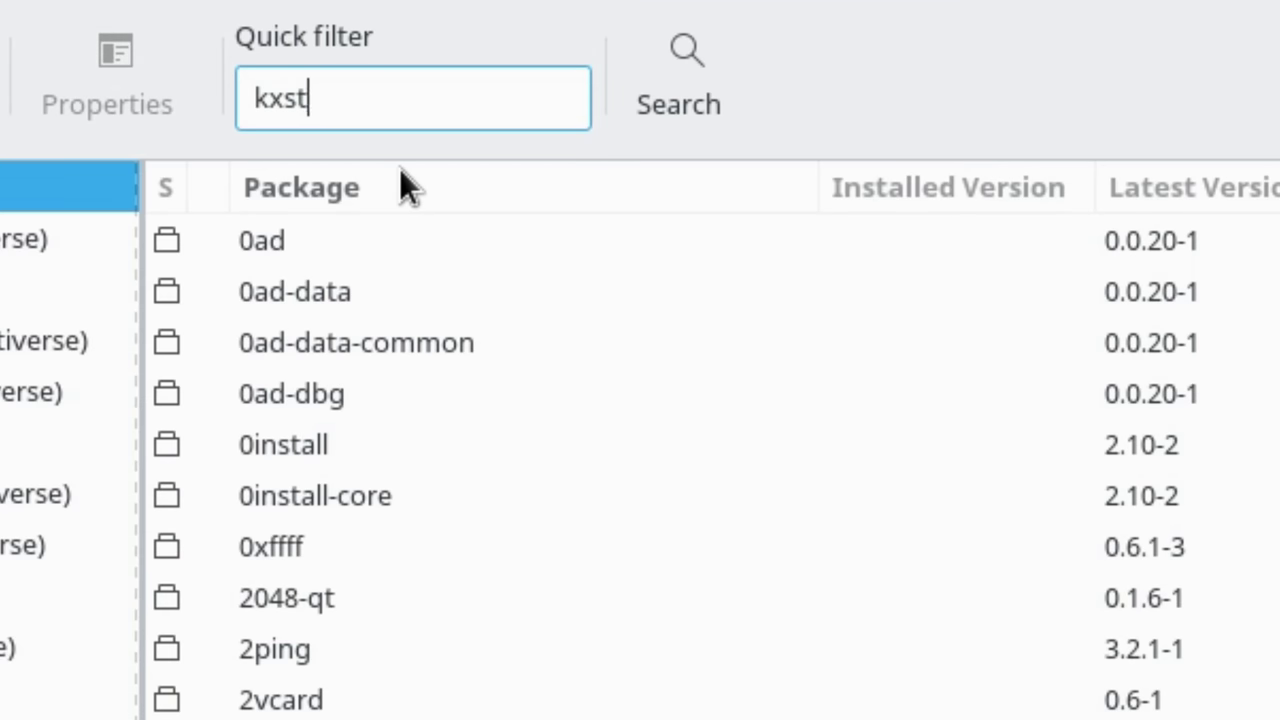
type("udio-desktop")
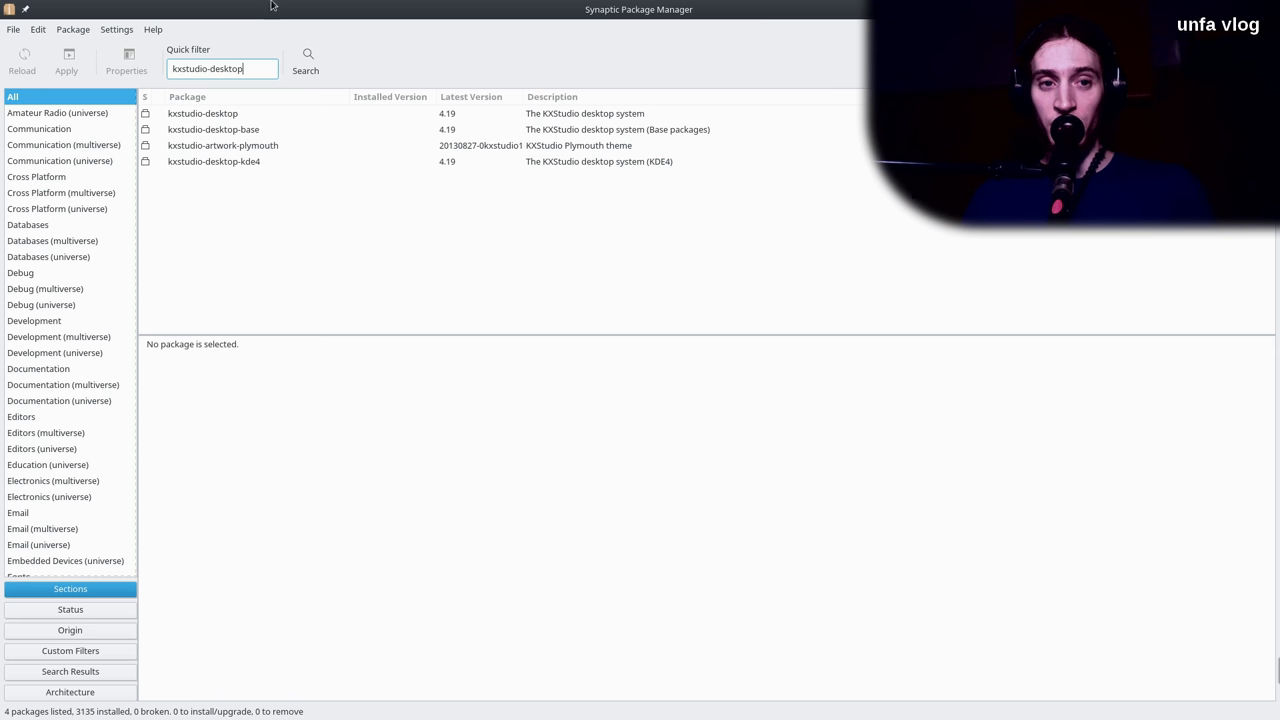
double_click(416, 17)
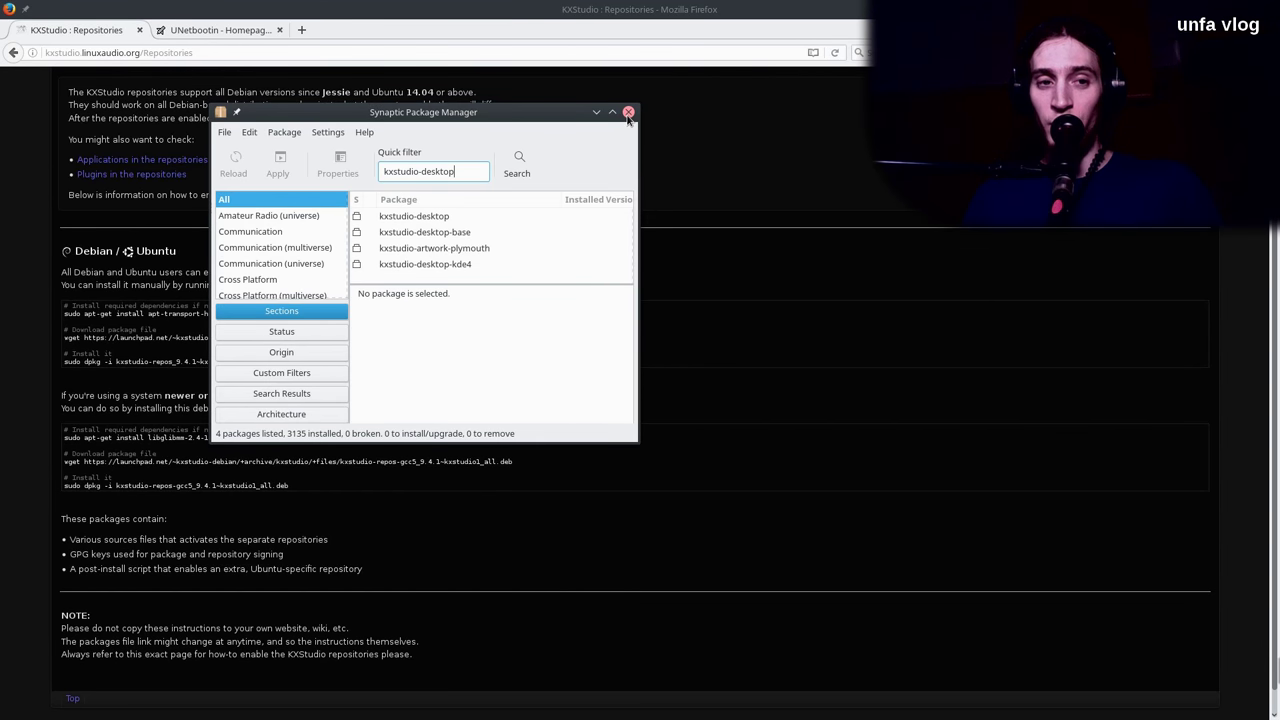